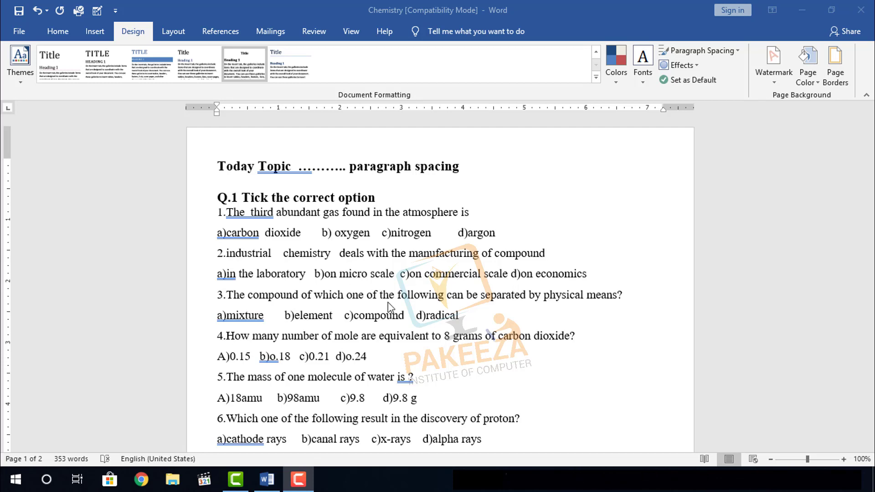
Step: Select the lines from question 1's answer options through question 4 and apply Compact paragraph spacing
left_click(377, 357)
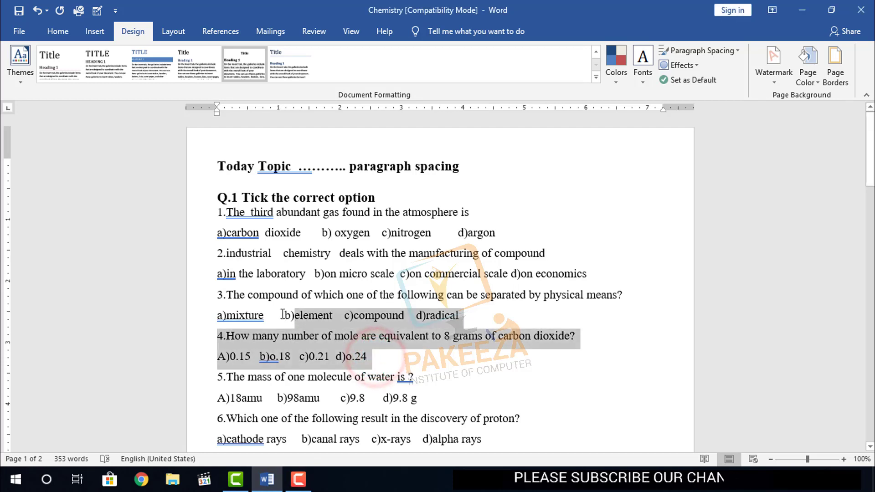
left_click_drag(377, 357, 200, 240)
left_click(199, 239)
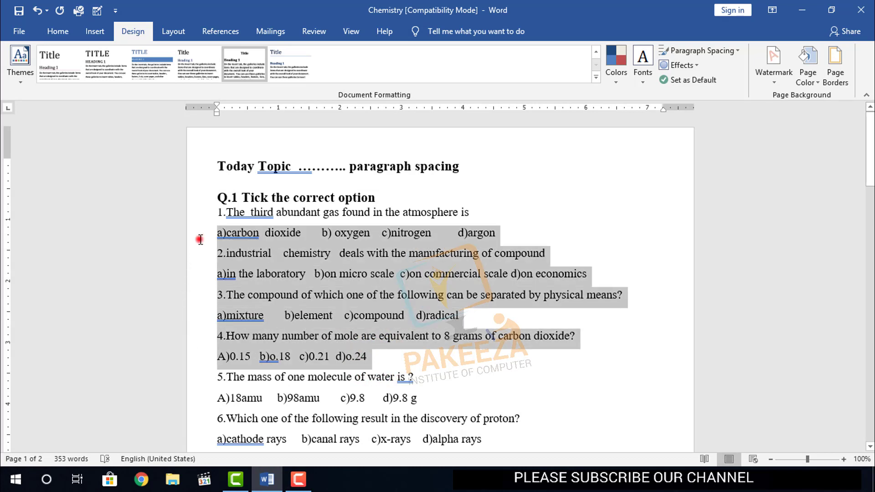
left_click_drag(578, 336, 205, 239)
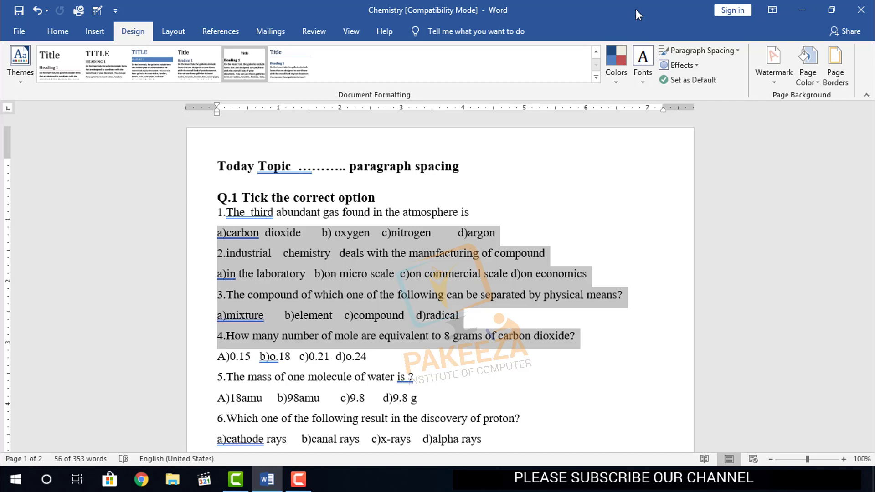
left_click(737, 52)
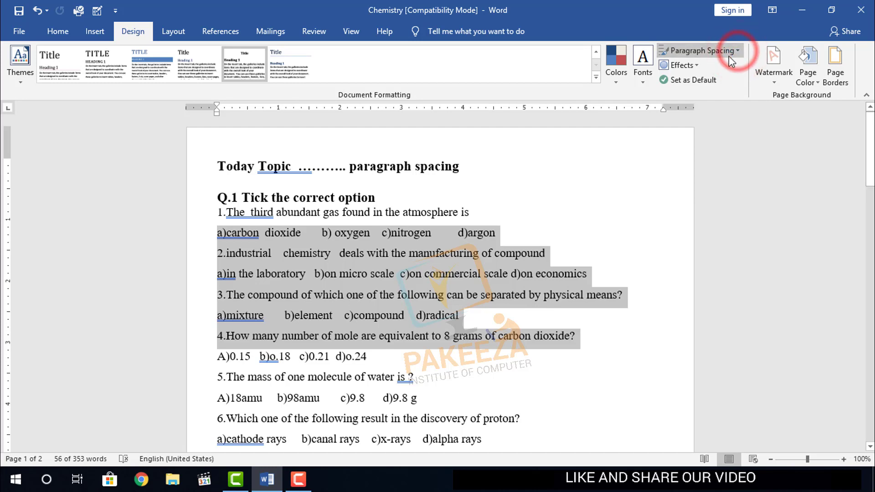
left_click(731, 53)
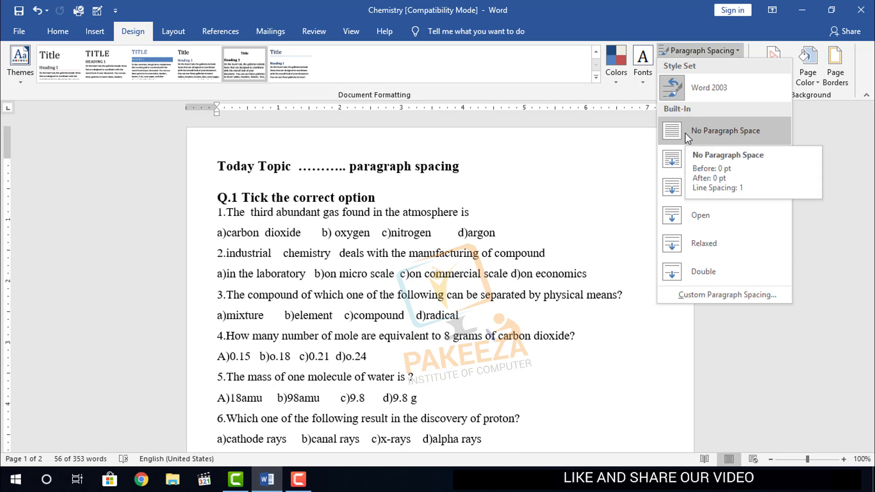
left_click(681, 159)
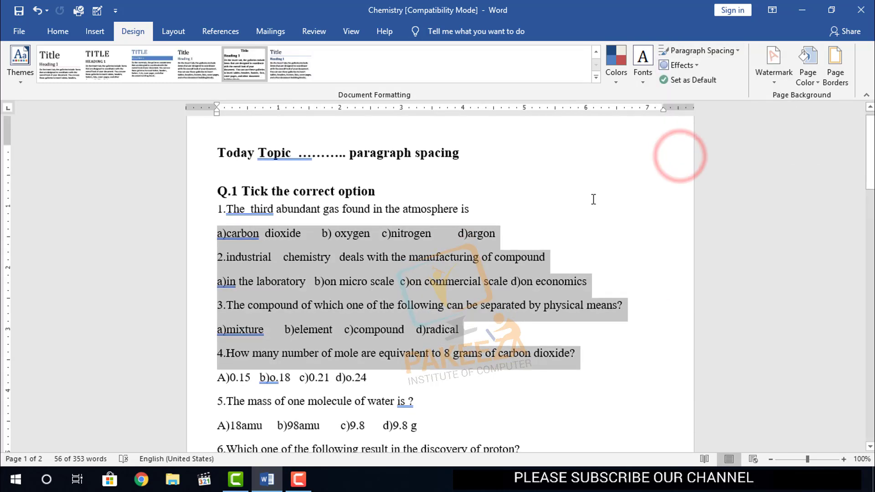
Step: Change the document's paragraph spacing to the built-in Double option
left_click(739, 53)
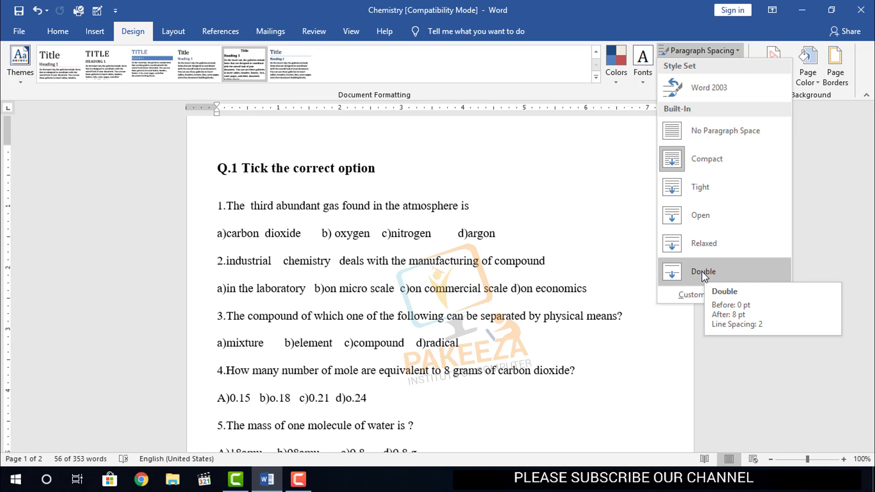
left_click(702, 271)
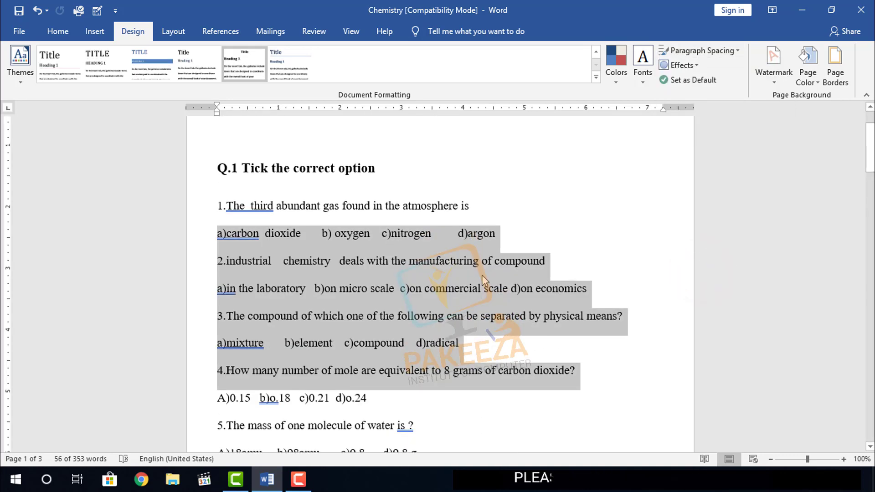
Step: Open the custom paragraph spacing settings, inspect the Heading 2 style among the editable styles, and accept the dialog
left_click(737, 51)
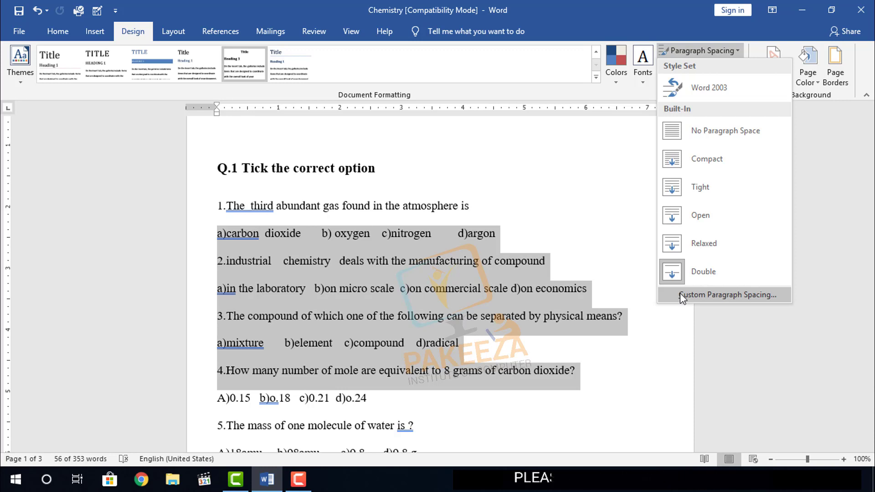
left_click(680, 293)
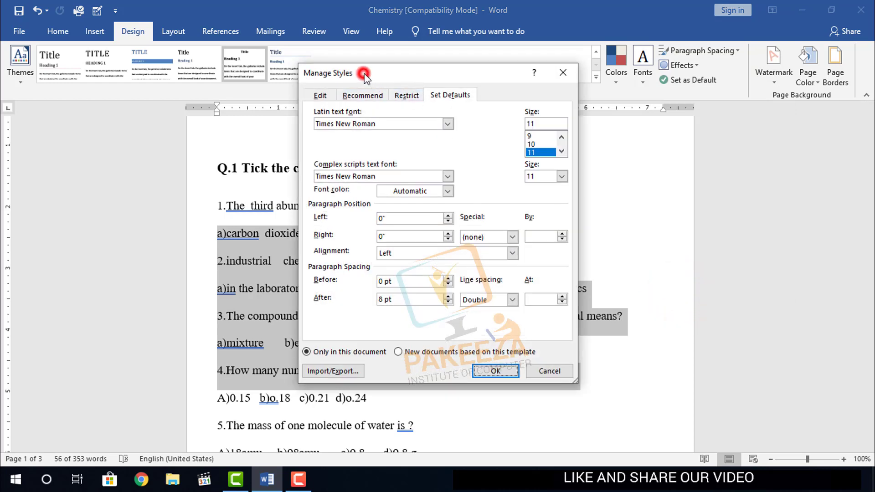
left_click_drag(362, 73, 651, 94)
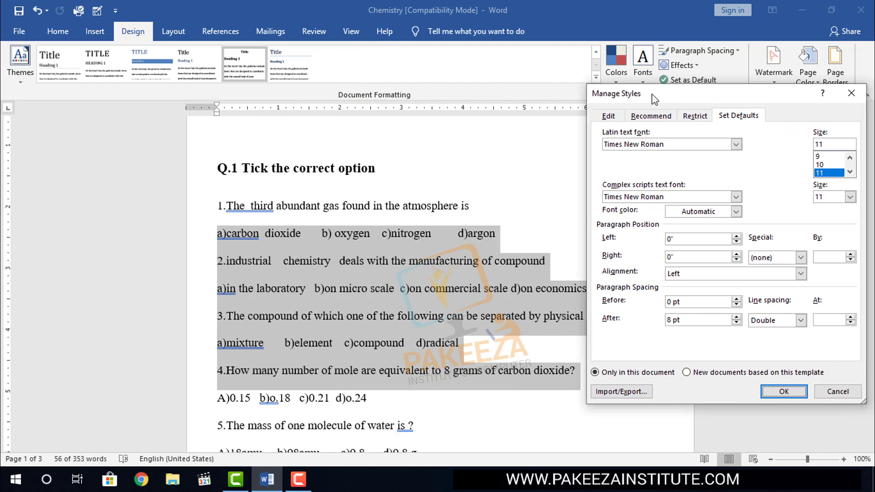
left_click(653, 94)
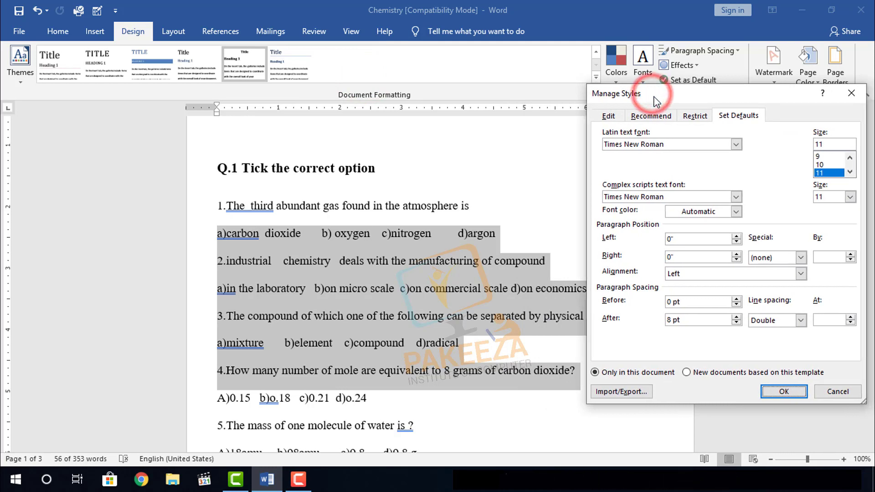
left_click(609, 116)
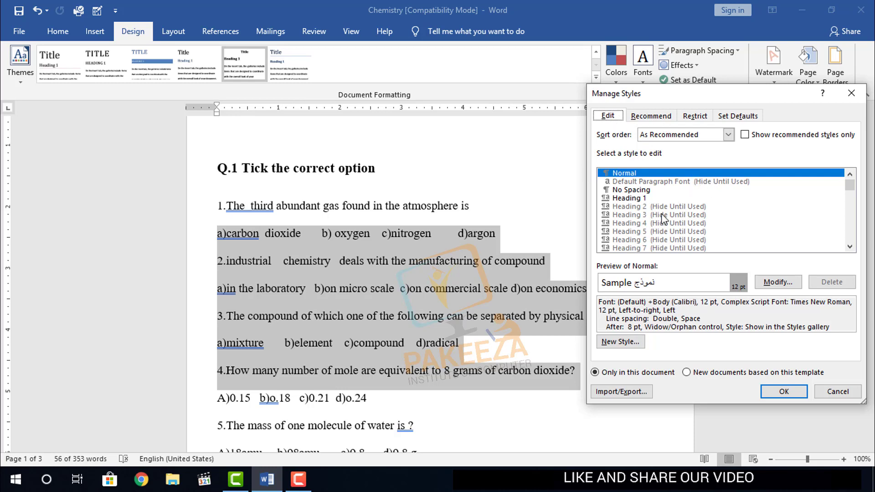
left_click(626, 206)
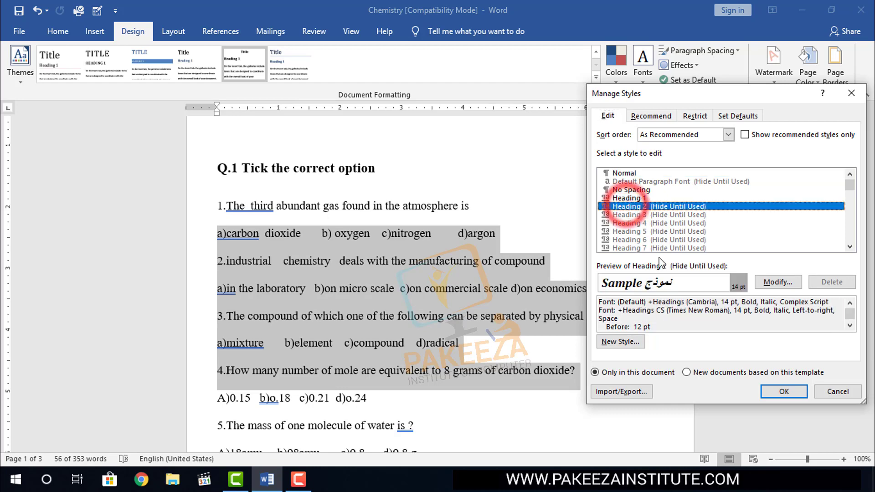
left_click(801, 395)
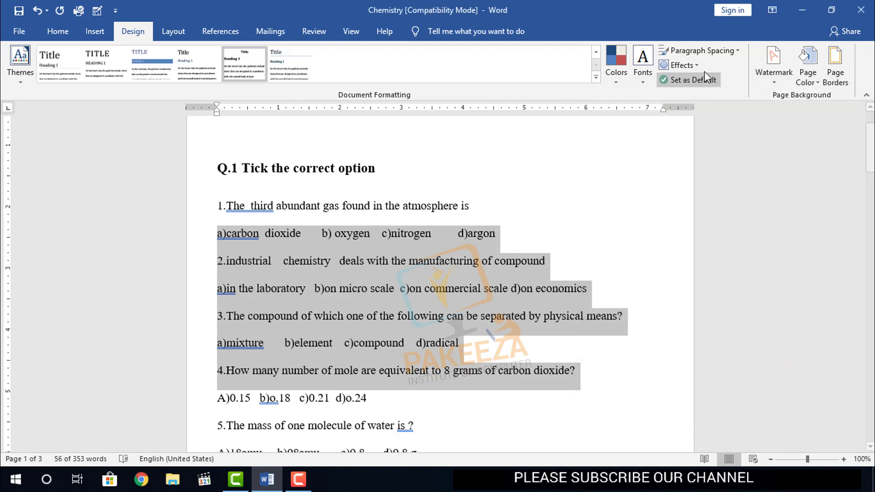
Step: Reopen the custom paragraph spacing settings and review the Recommend, Restrict and Set Defaults options
left_click(737, 52)
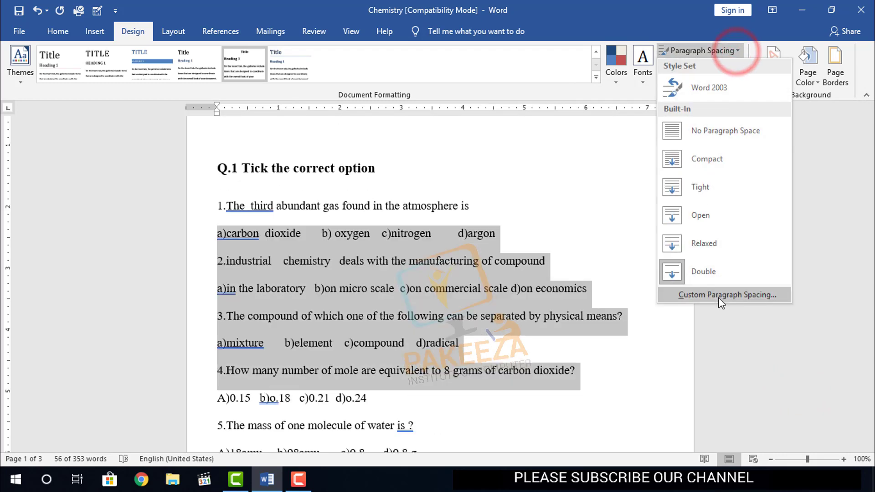
left_click(717, 297)
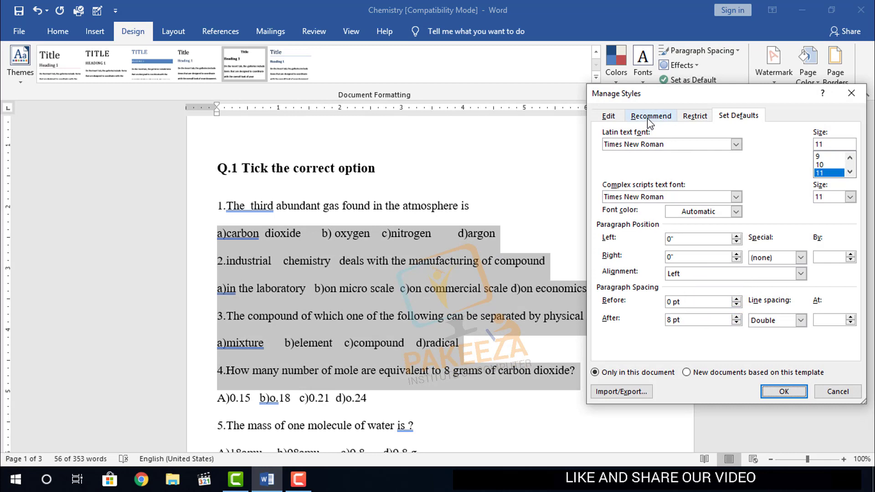
left_click(648, 116)
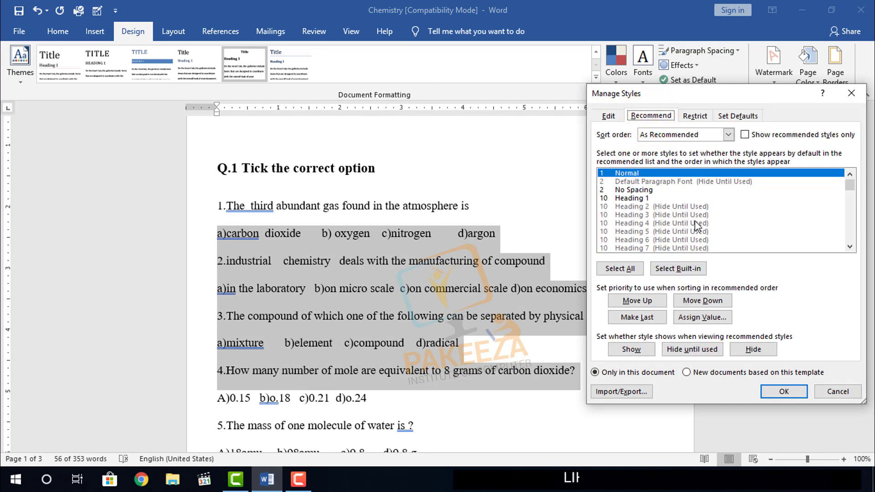
left_click(695, 117)
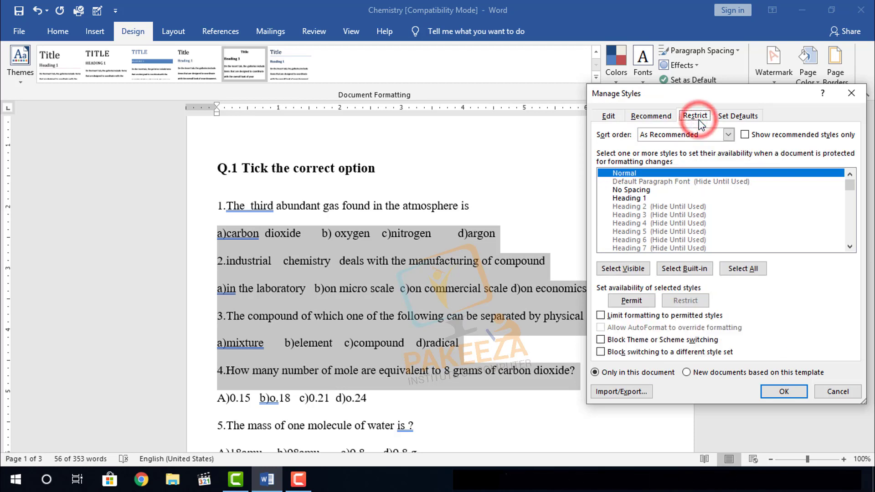
left_click(735, 120)
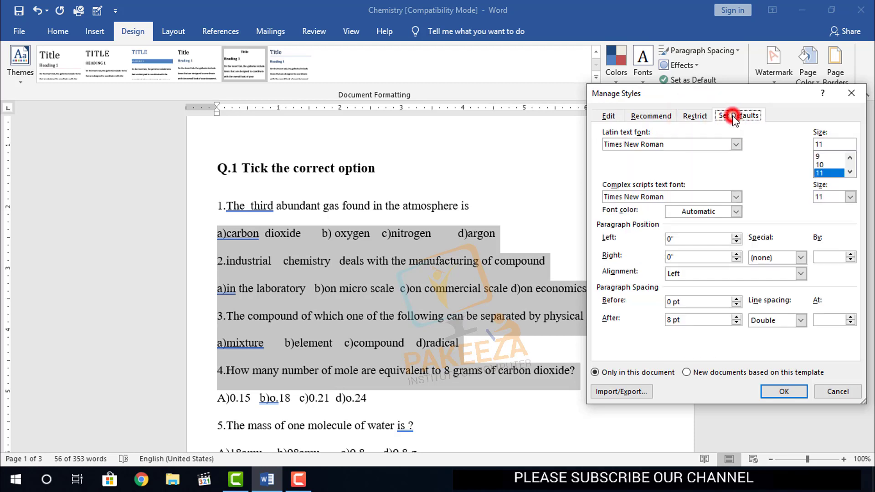
Step: Set the default Latin text font to Tahoma and its size to 20
left_click_drag(745, 98, 704, 121)
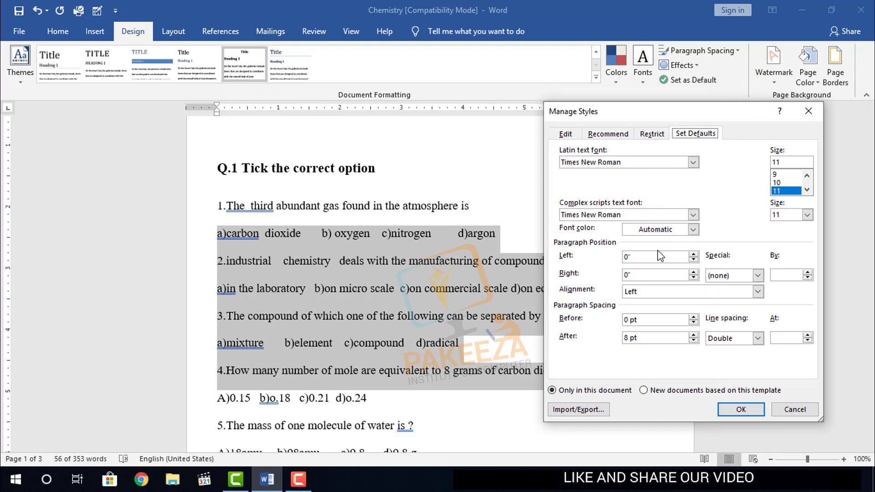
left_click(692, 162)
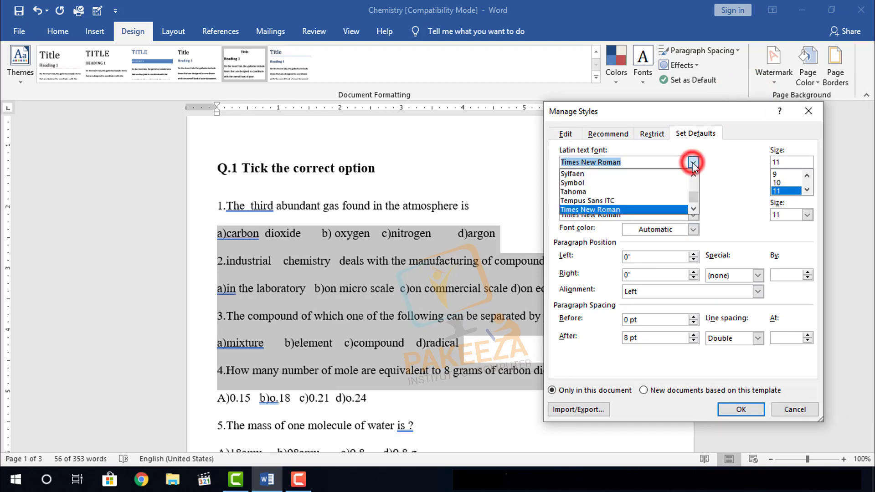
left_click(589, 192)
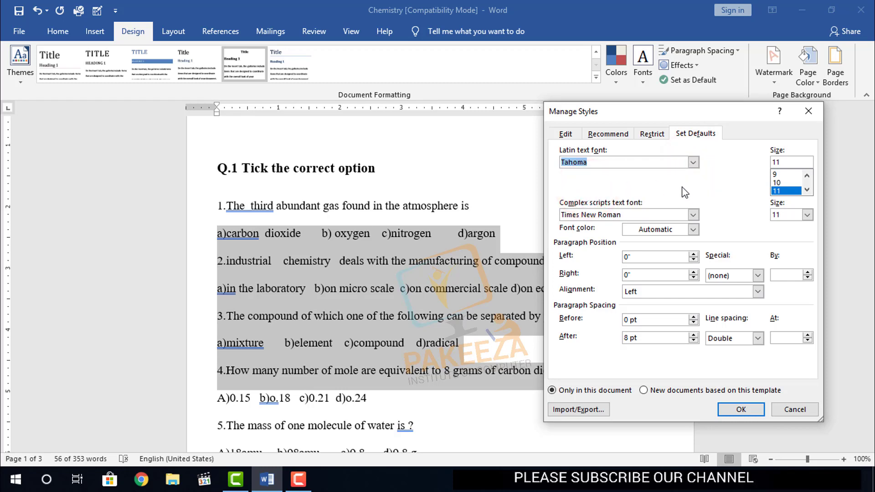
double_click(807, 189)
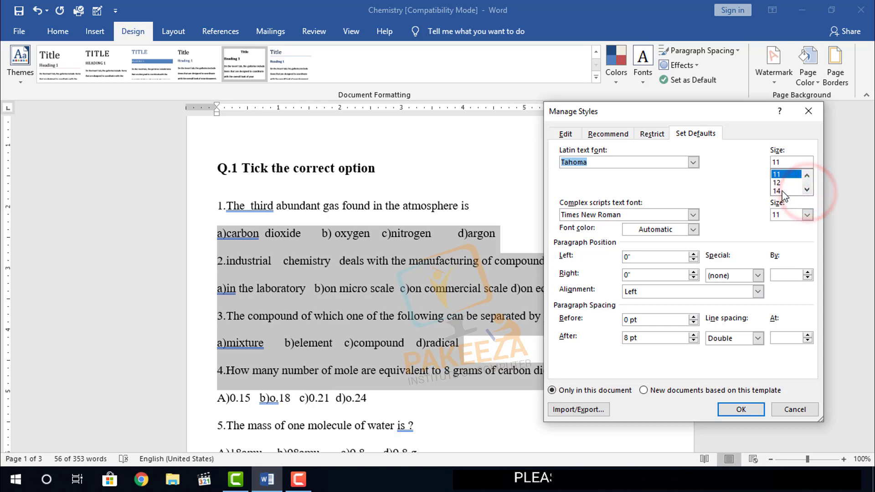
left_click(779, 191)
left_click(807, 190)
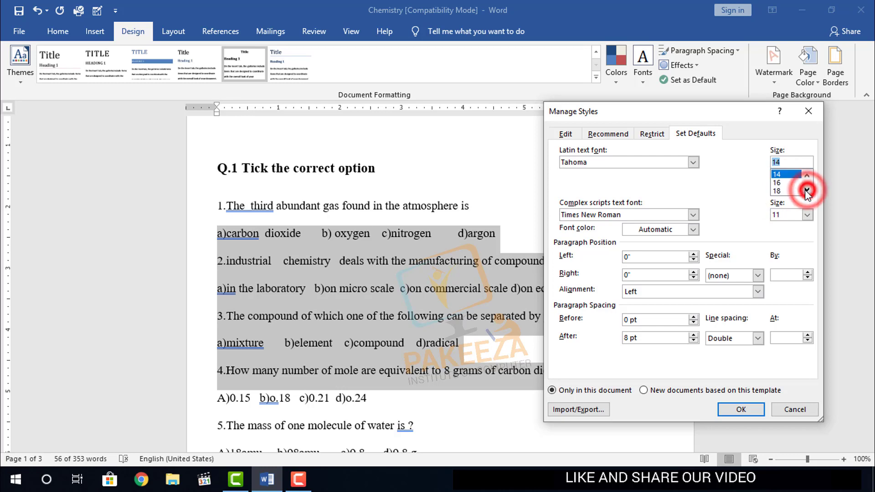
left_click(807, 190)
left_click(785, 192)
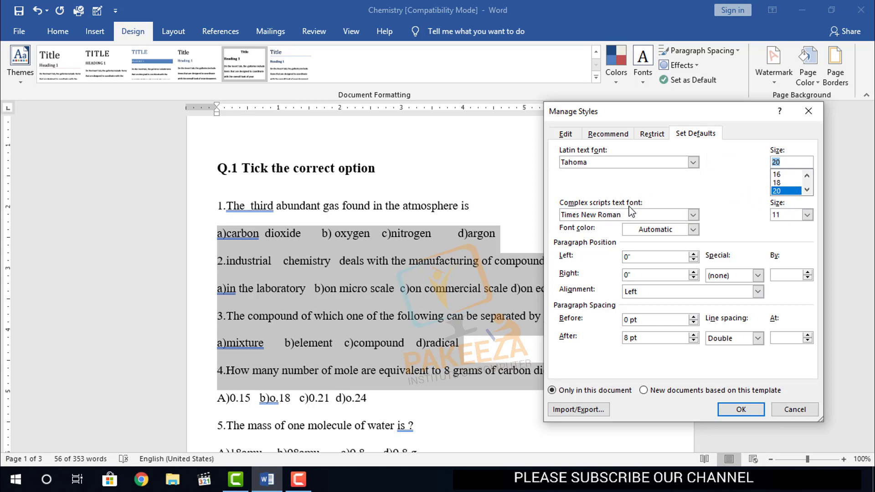
Step: Open the choices for the default complex scripts text font
left_click(693, 215)
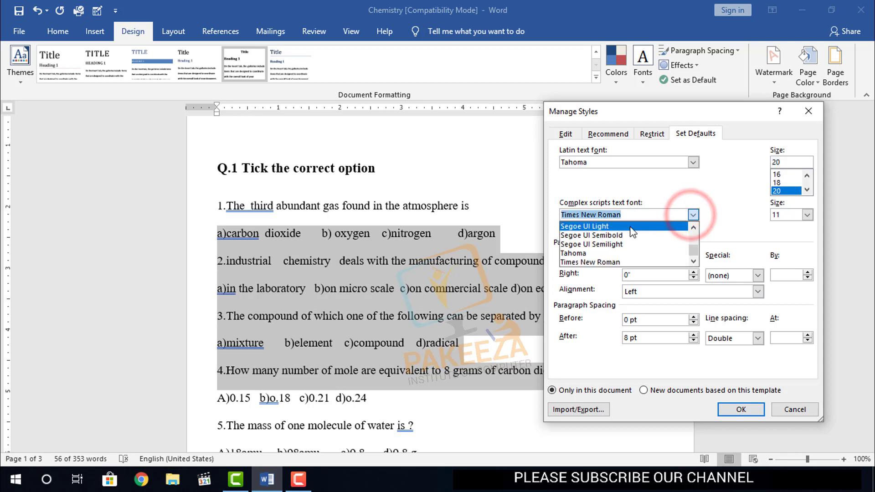